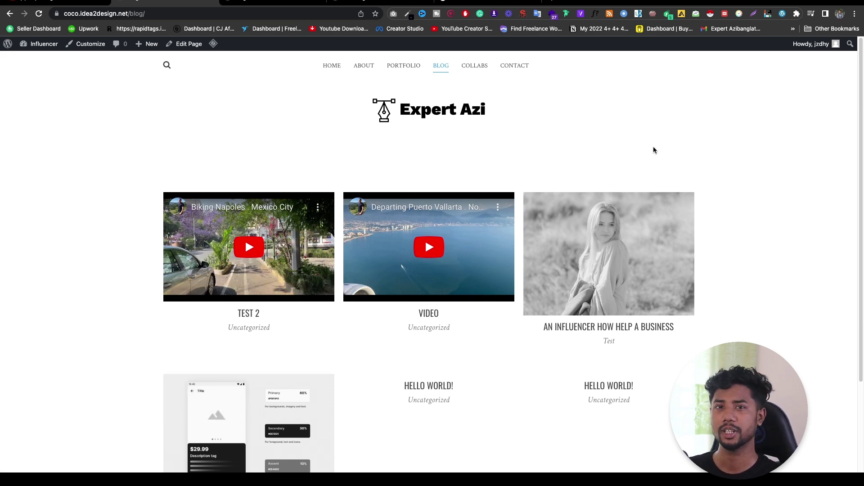
Open the VIDEO post from the blog page in a new browser tab.
{"action": "scroll", "coordinate": [563, 126], "scroll_direction": "down", "scroll_amount": 1}
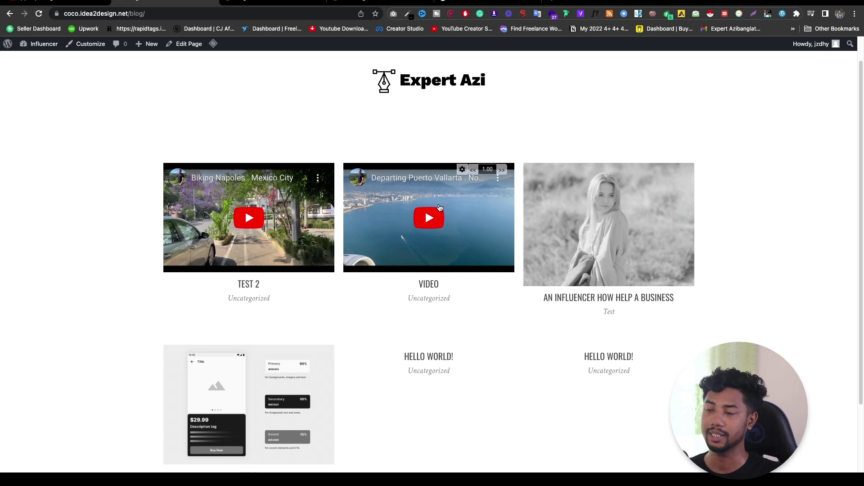
{"action": "right_click", "coordinate": [426, 284]}
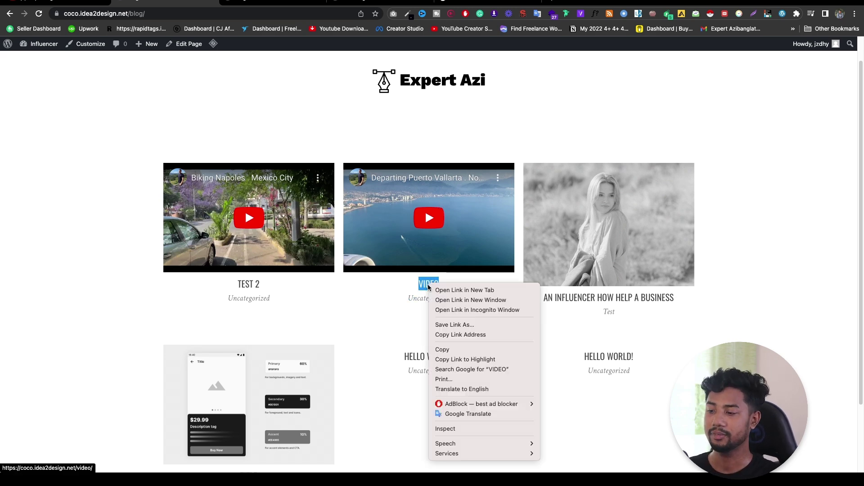
{"action": "left_click", "coordinate": [440, 291]}
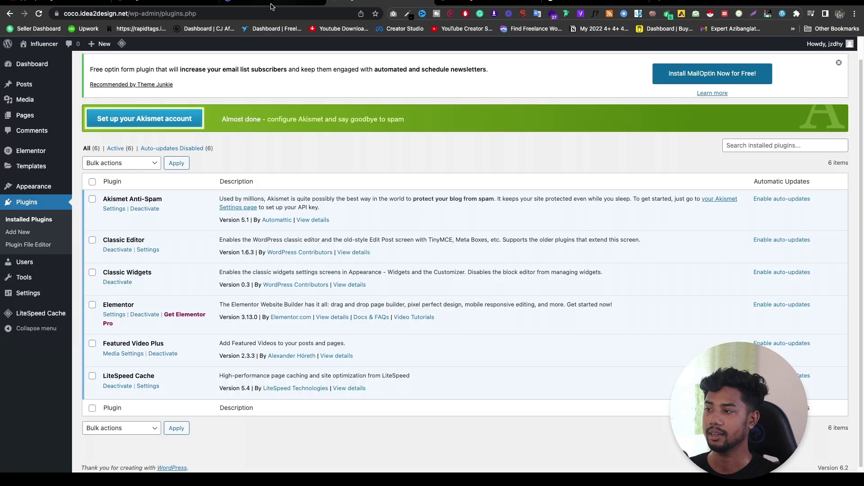
Glance over the VIDEO post in its tab, then move on to the next open tab.
{"action": "left_click", "coordinate": [266, 4]}
{"action": "scroll", "coordinate": [450, 241], "scroll_direction": "down", "scroll_amount": 6}
{"action": "scroll", "coordinate": [426, 241], "scroll_direction": "up", "scroll_amount": 3}
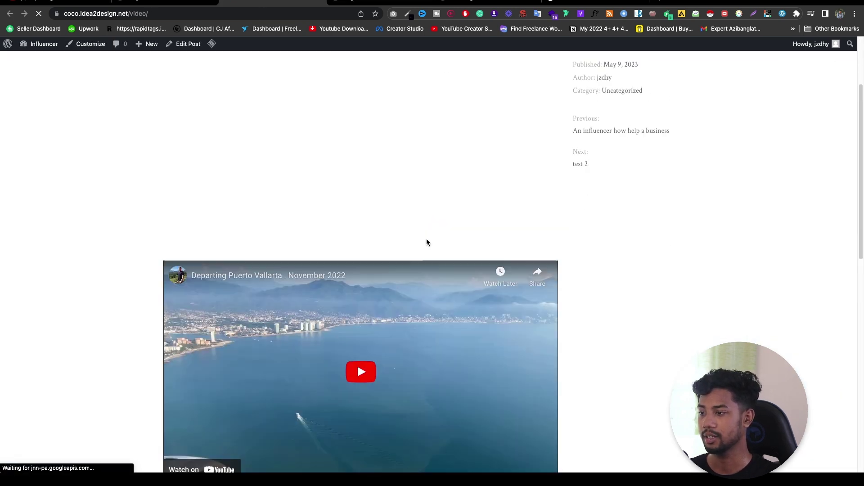
{"action": "key", "text": "ctrl+Tab"}
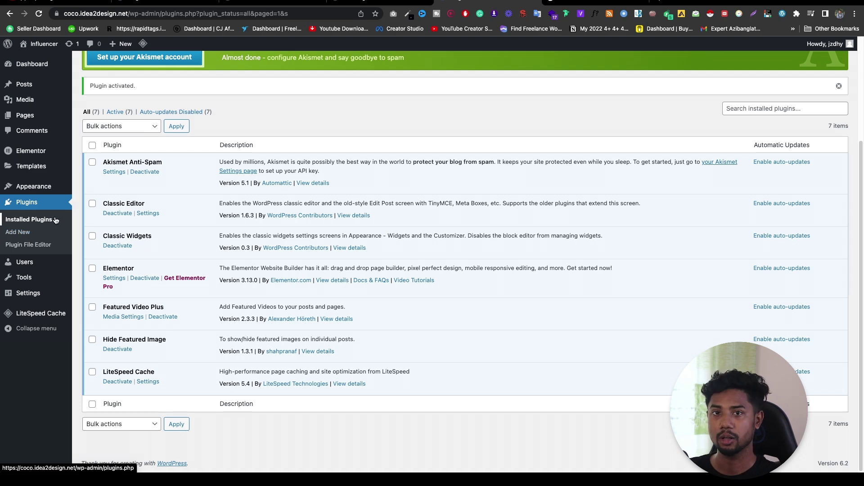
{"action": "left_click", "coordinate": [364, 2]}
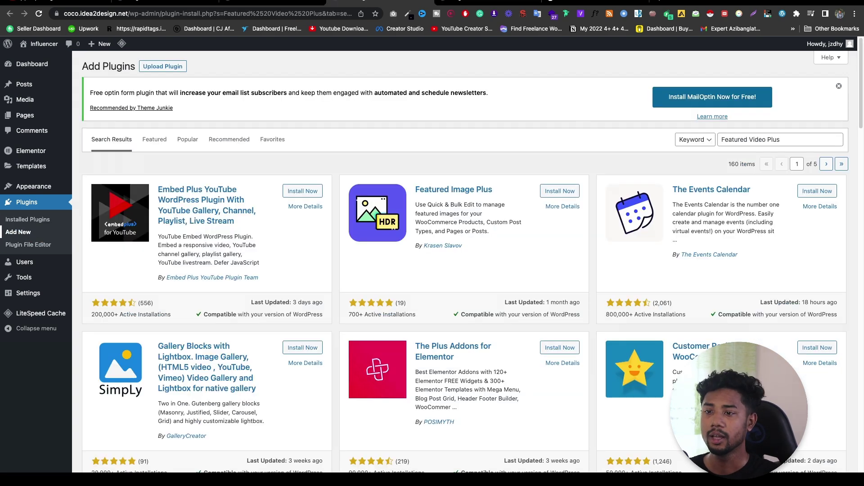
{"action": "left_click_drag", "start_coordinate": [801, 140], "coordinate": [655, 144]}
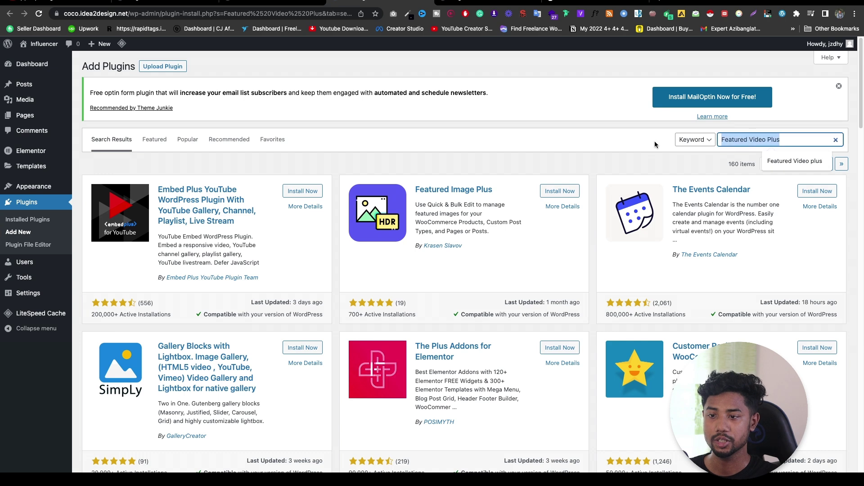
{"action": "left_click", "coordinate": [577, 141]}
{"action": "scroll", "coordinate": [600, 216], "scroll_direction": "down", "scroll_amount": 3}
{"action": "scroll", "coordinate": [485, 238], "scroll_direction": "down", "scroll_amount": 9}
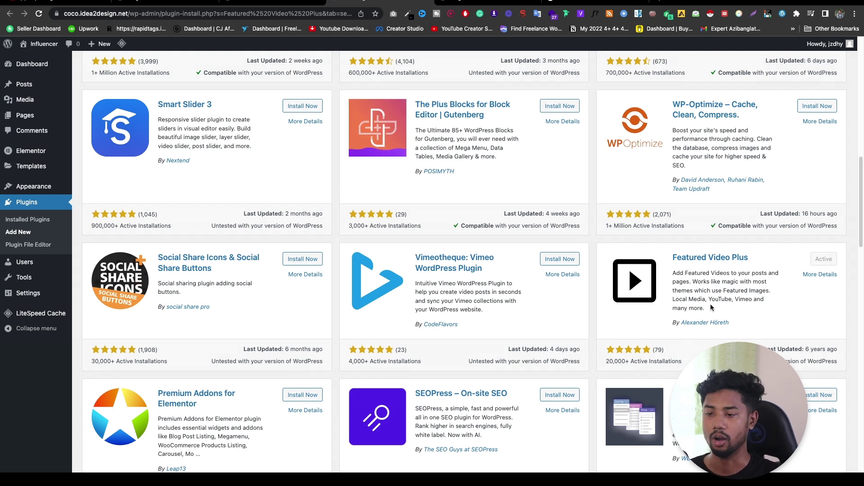
{"action": "right_click", "coordinate": [18, 216]}
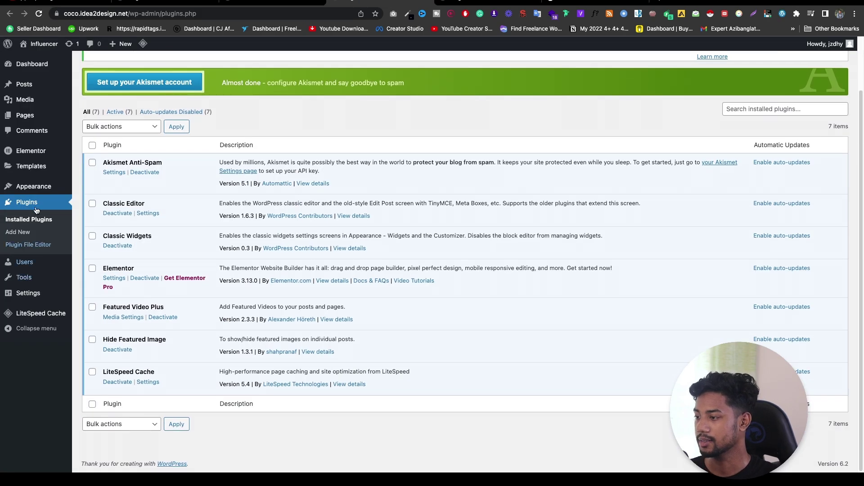
Open the Featured Video Plus media settings and review the Featured Videos options.
{"action": "left_click", "coordinate": [130, 319]}
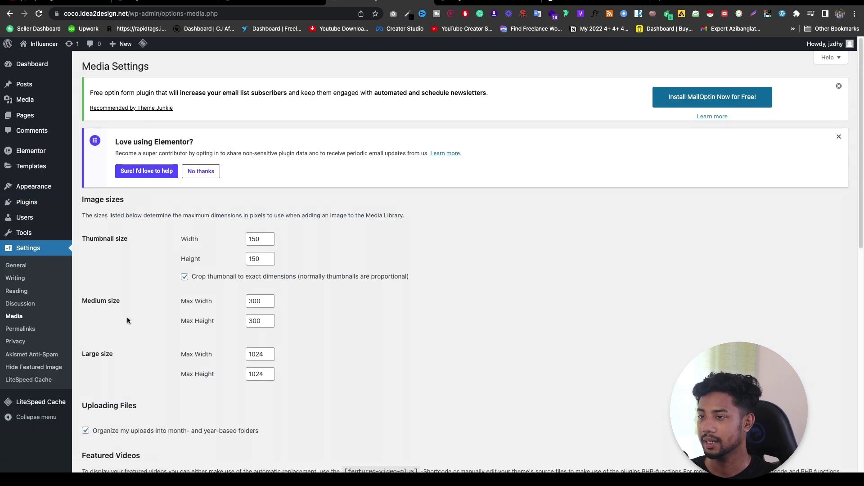
{"action": "scroll", "coordinate": [241, 248], "scroll_direction": "down", "scroll_amount": 5}
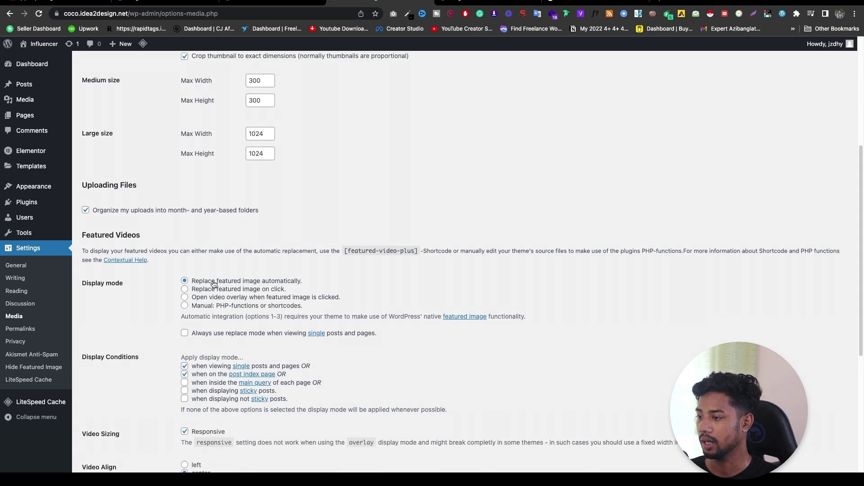
{"action": "scroll", "coordinate": [241, 258], "scroll_direction": "down", "scroll_amount": 1}
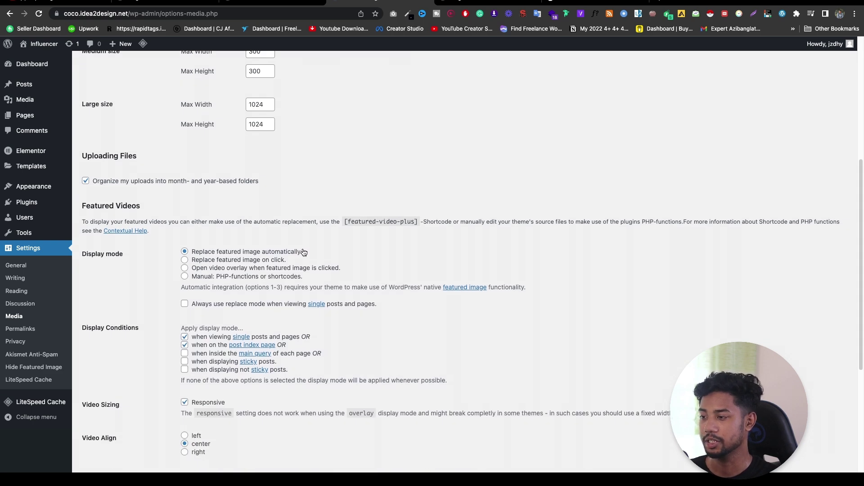
{"action": "scroll", "coordinate": [302, 252], "scroll_direction": "down", "scroll_amount": 3}
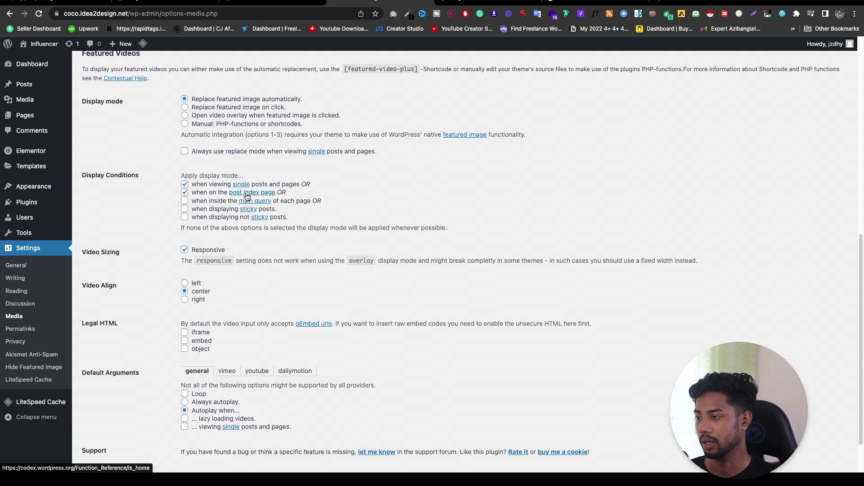
{"action": "scroll", "coordinate": [304, 194], "scroll_direction": "down", "scroll_amount": 2}
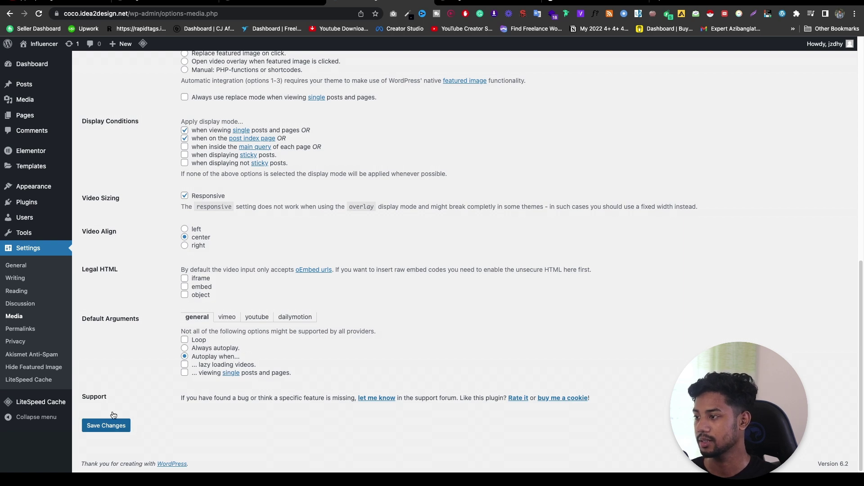
Open a new post editor in a new tab from the posts list.
{"action": "left_click", "coordinate": [458, 8]}
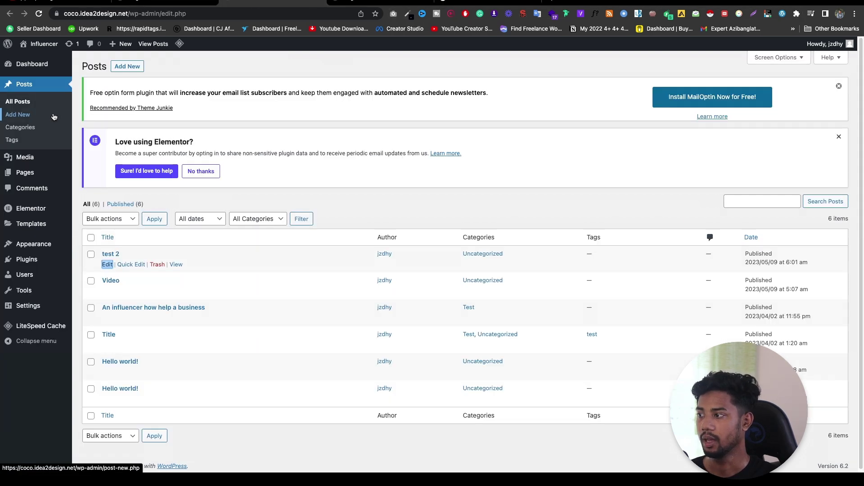
{"action": "right_click", "coordinate": [32, 117]}
{"action": "left_click", "coordinate": [68, 122]}
{"action": "key", "text": "ctrl+Tab"}
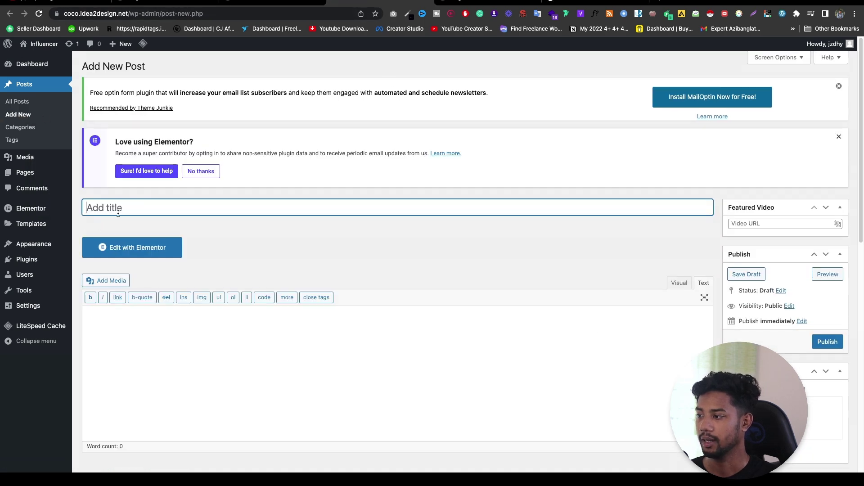
Title the draft 'tite', add body text 'd', and file it under Uncategorized.
{"action": "type", "text": "tite"}
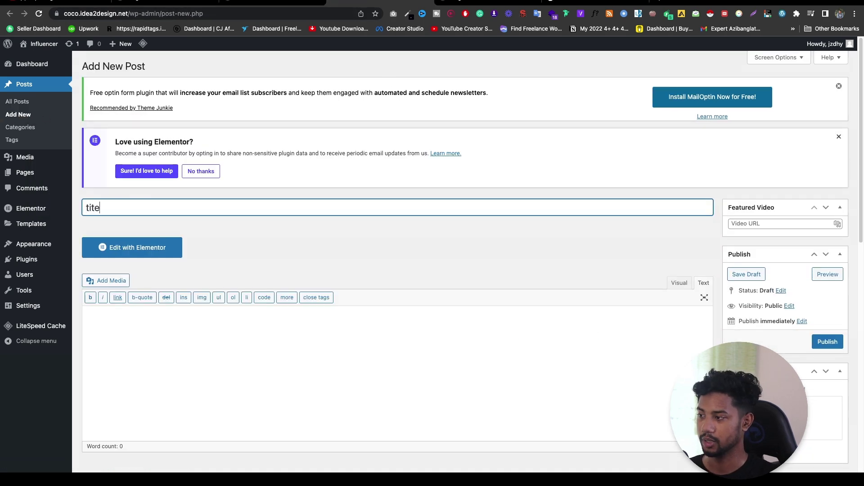
{"action": "scroll", "coordinate": [669, 269], "scroll_direction": "down", "scroll_amount": 3}
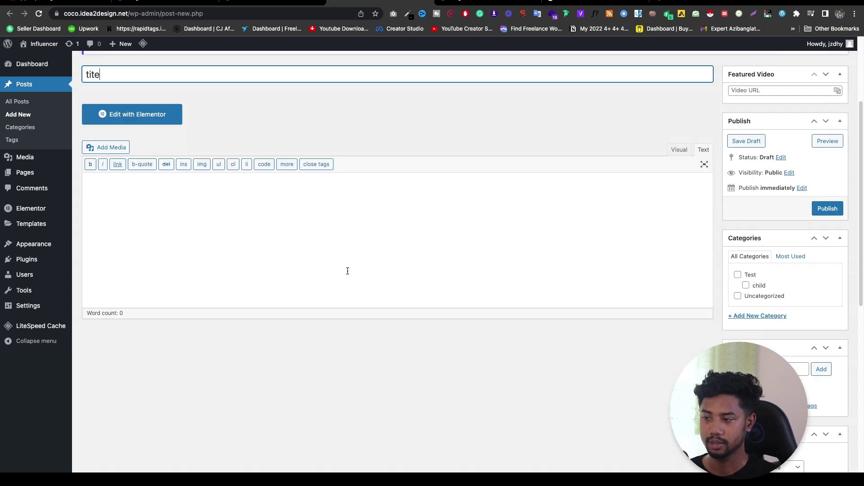
{"action": "left_click", "coordinate": [250, 193]}
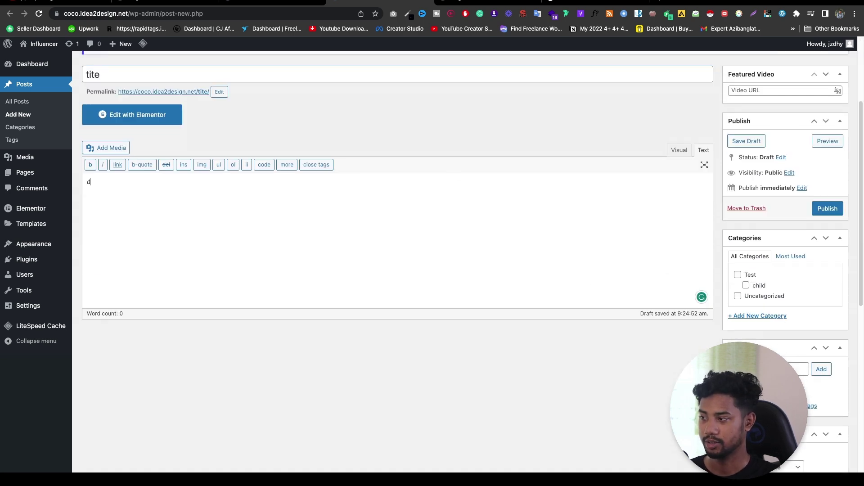
{"action": "scroll", "coordinate": [802, 238], "scroll_direction": "down", "scroll_amount": 1}
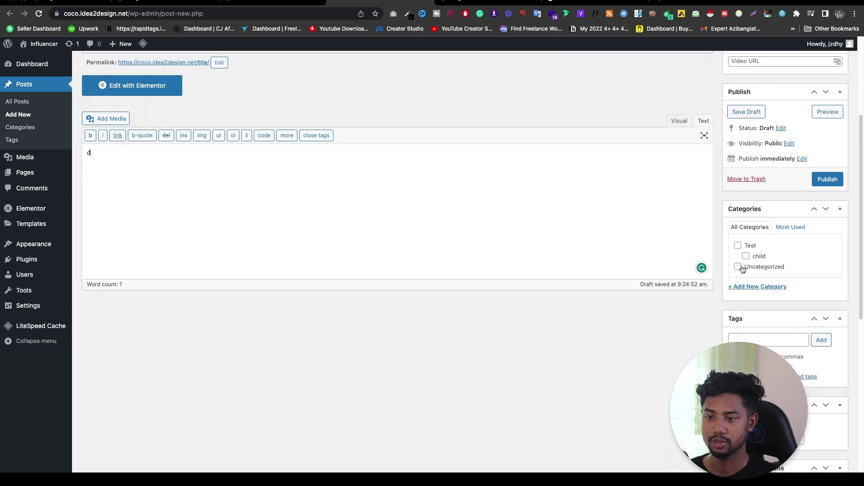
{"action": "left_click", "coordinate": [738, 269]}
{"action": "scroll", "coordinate": [809, 259], "scroll_direction": "down", "scroll_amount": 4}
{"action": "scroll", "coordinate": [833, 364], "scroll_direction": "down", "scroll_amount": 3}
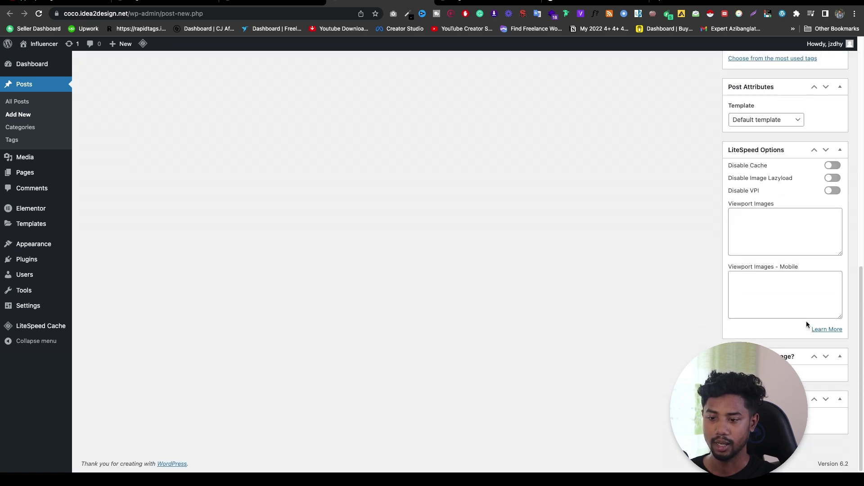
{"action": "scroll", "coordinate": [806, 321], "scroll_direction": "up", "scroll_amount": 10}
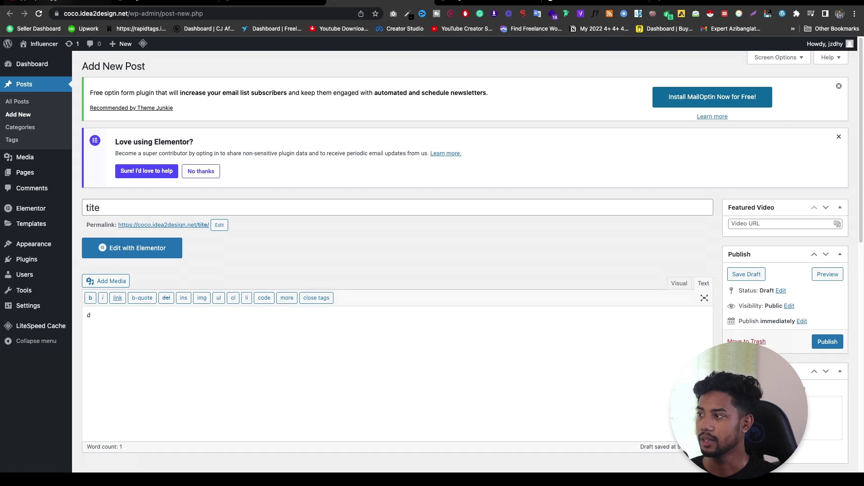
Copy the YouTube video's short share link and return to the post editor.
{"action": "left_click", "coordinate": [67, 3]}
{"action": "left_click", "coordinate": [488, 400]}
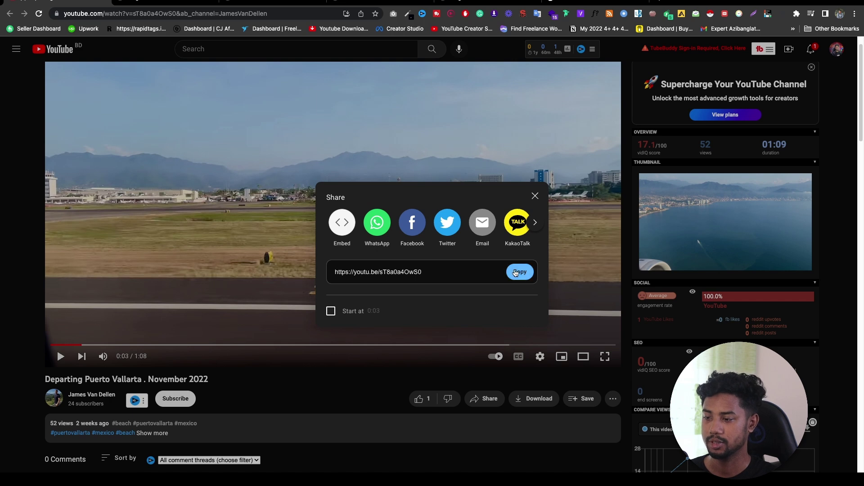
{"action": "left_click", "coordinate": [516, 273]}
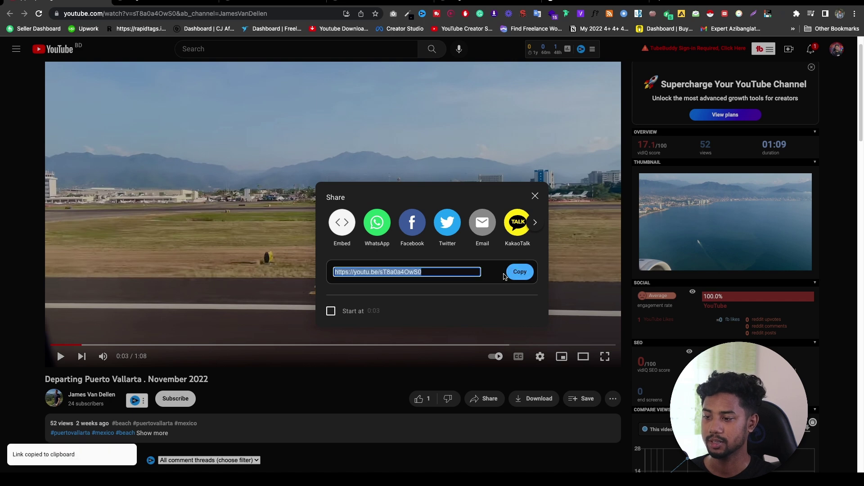
{"action": "left_click", "coordinate": [374, 4]}
Paste the YouTube link into the Featured Video URL field and publish the post.
{"action": "right_click", "coordinate": [785, 225]}
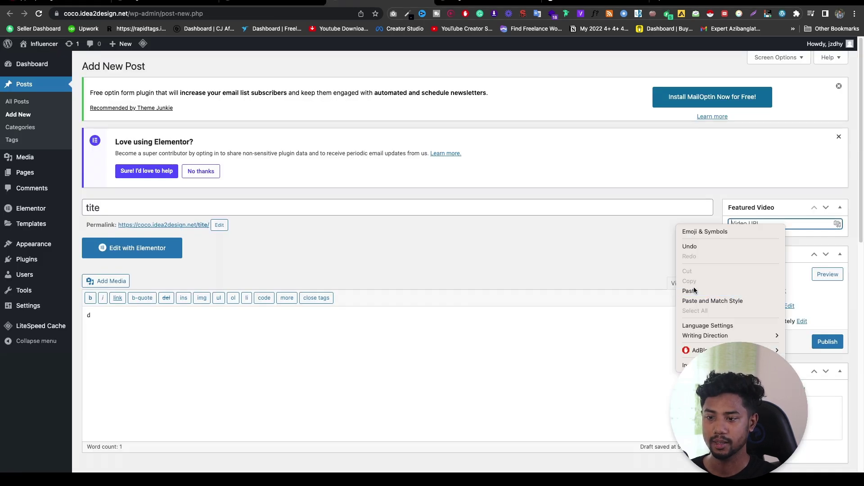
{"action": "left_click", "coordinate": [697, 290]}
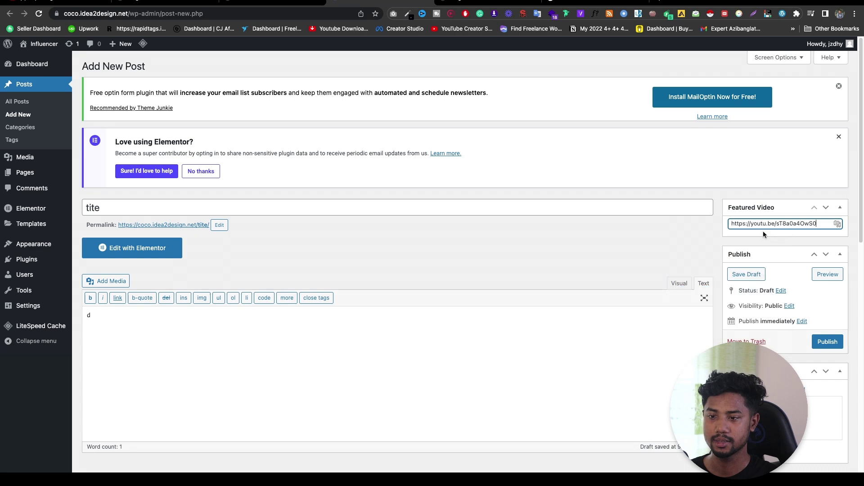
{"action": "left_click", "coordinate": [828, 343]}
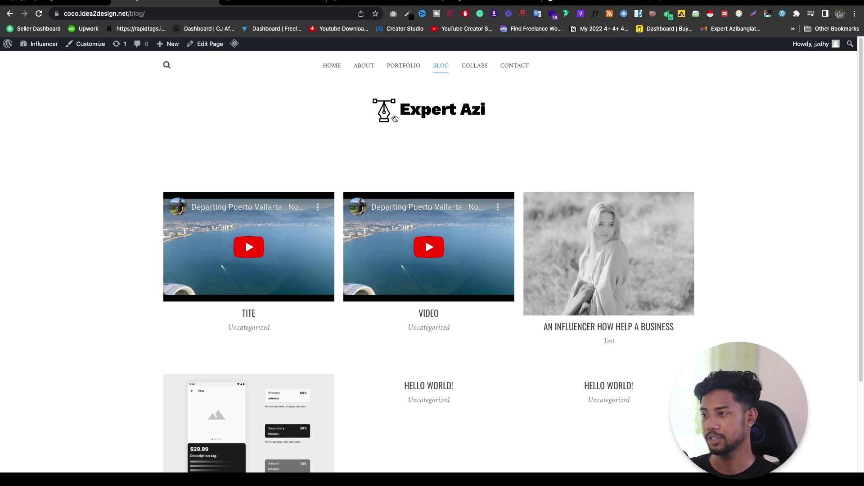
Open the TITE post from the blog in a new tab and check its featured video.
{"action": "right_click", "coordinate": [251, 314]}
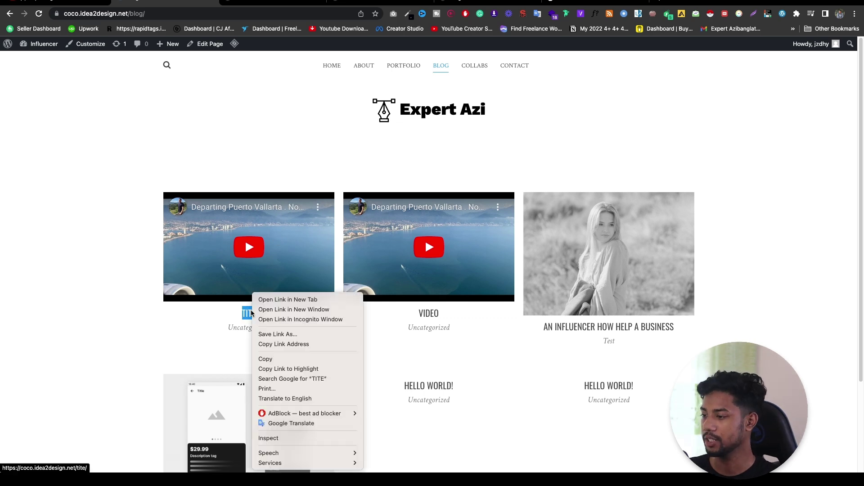
{"action": "left_click", "coordinate": [273, 300]}
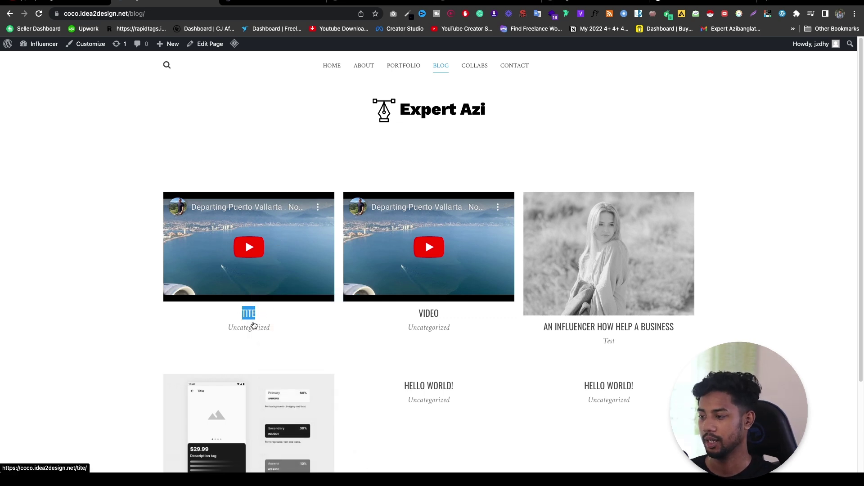
{"action": "key", "text": "ctrl+Tab"}
{"action": "scroll", "coordinate": [296, 216], "scroll_direction": "down", "scroll_amount": 3}
{"action": "scroll", "coordinate": [284, 223], "scroll_direction": "up", "scroll_amount": 3}
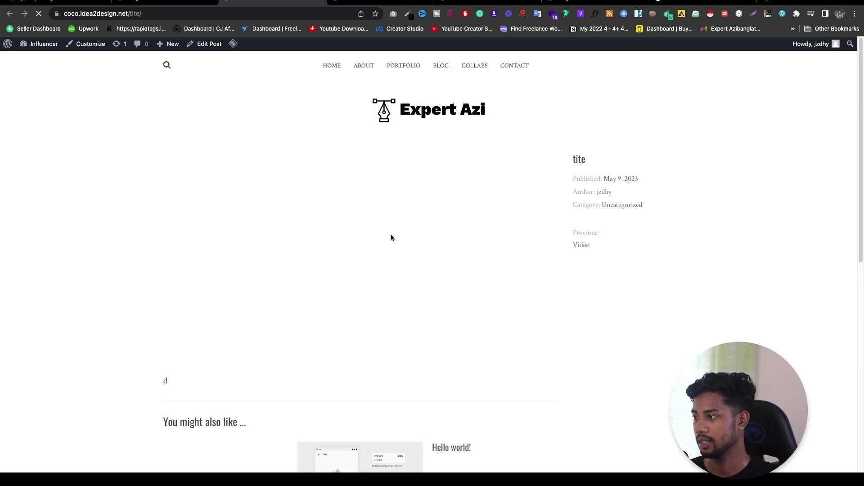
{"action": "scroll", "coordinate": [343, 236], "scroll_direction": "down", "scroll_amount": 4}
{"action": "scroll", "coordinate": [315, 167], "scroll_direction": "up", "scroll_amount": 4}
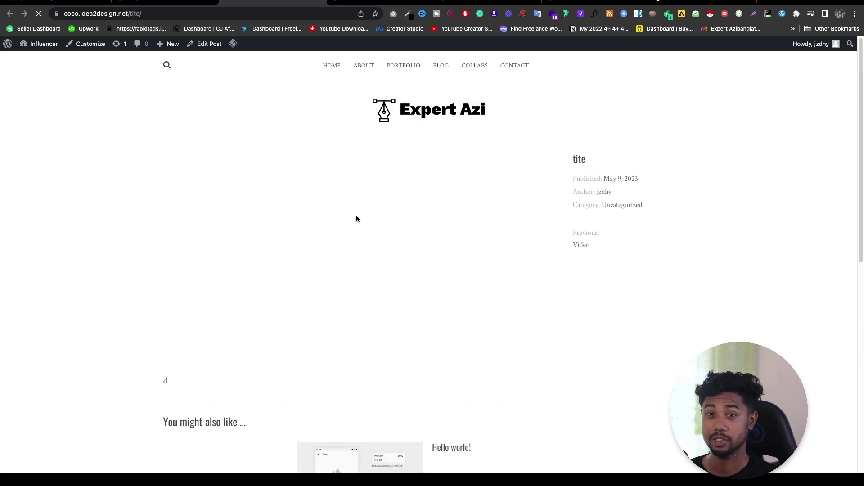
{"action": "scroll", "coordinate": [280, 250], "scroll_direction": "down", "scroll_amount": 1}
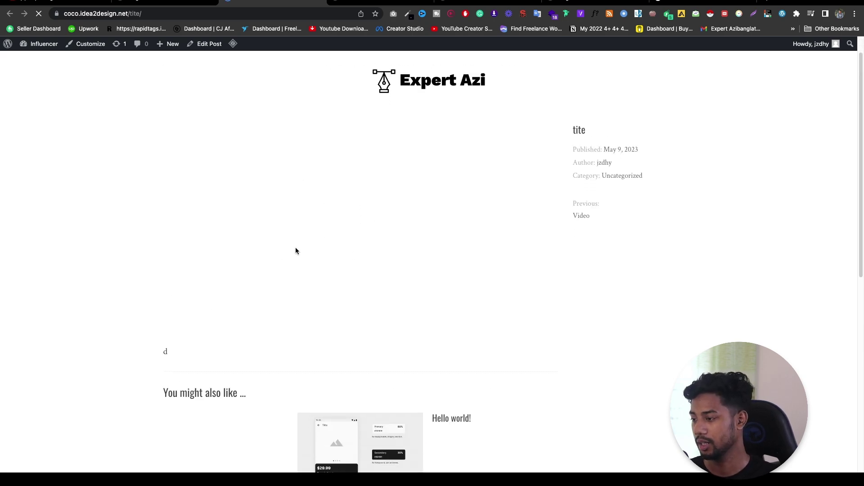
{"action": "scroll", "coordinate": [334, 304], "scroll_direction": "down", "scroll_amount": 9}
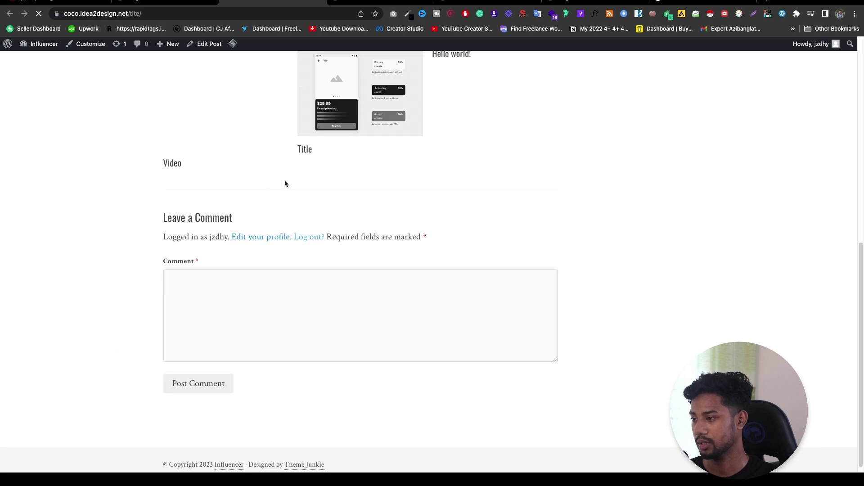
{"action": "scroll", "coordinate": [285, 183], "scroll_direction": "up", "scroll_amount": 2}
{"action": "scroll", "coordinate": [405, 166], "scroll_direction": "up", "scroll_amount": 8}
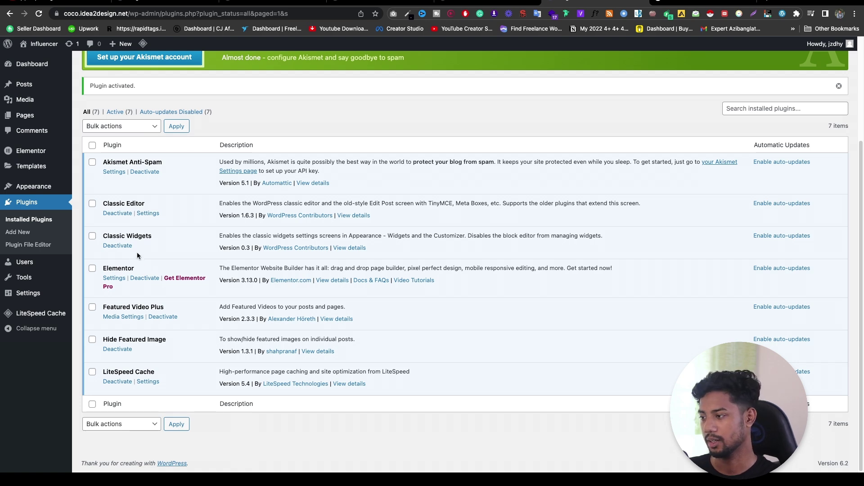
Bulk-deactivate the Classic Editor and Classic Widgets plugins.
{"action": "left_click", "coordinate": [92, 203]}
{"action": "left_click", "coordinate": [93, 236]}
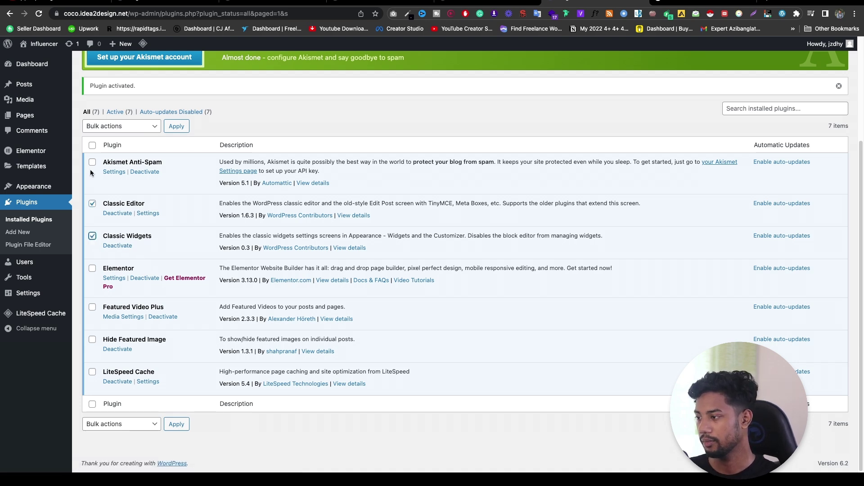
{"action": "left_click", "coordinate": [112, 126]}
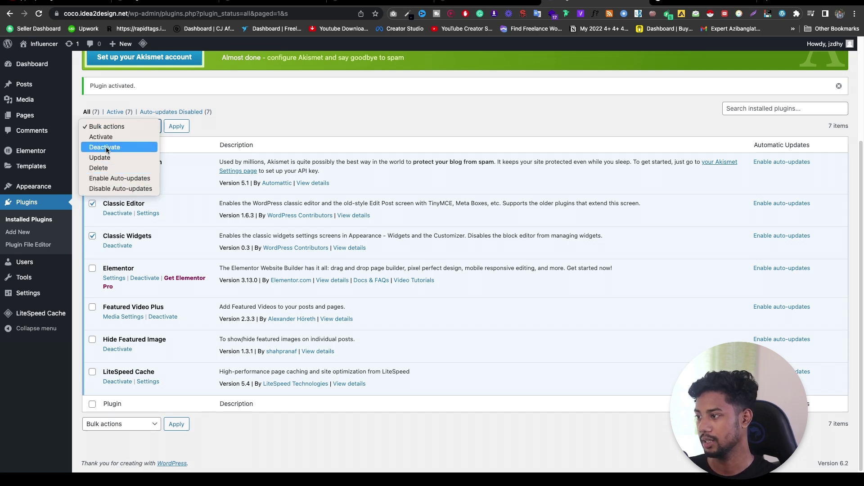
{"action": "left_click", "coordinate": [115, 147]}
{"action": "left_click", "coordinate": [180, 128]}
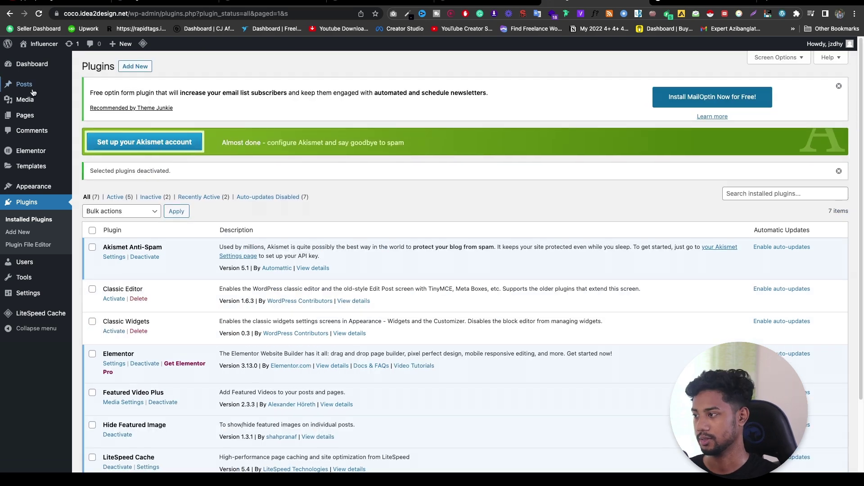
{"action": "mouse_move", "coordinate": [33, 90]}
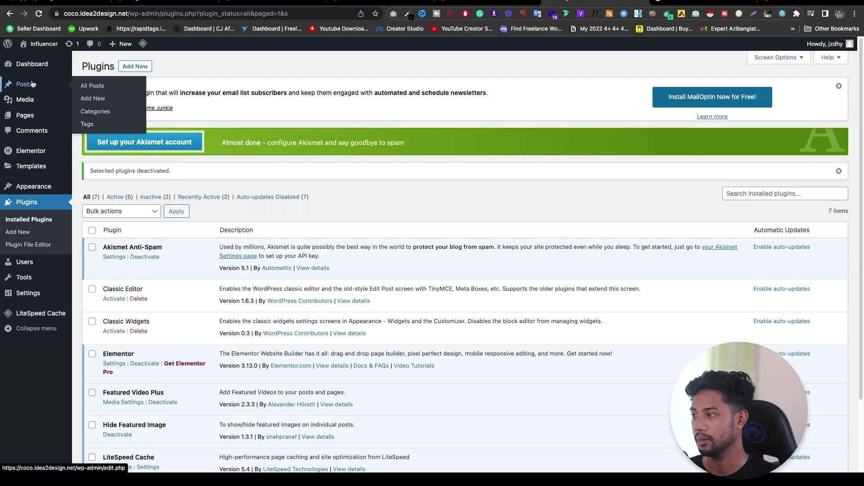
{"action": "right_click", "coordinate": [96, 101]}
Open a new post in the block editor in another tab.
{"action": "left_click", "coordinate": [108, 103]}
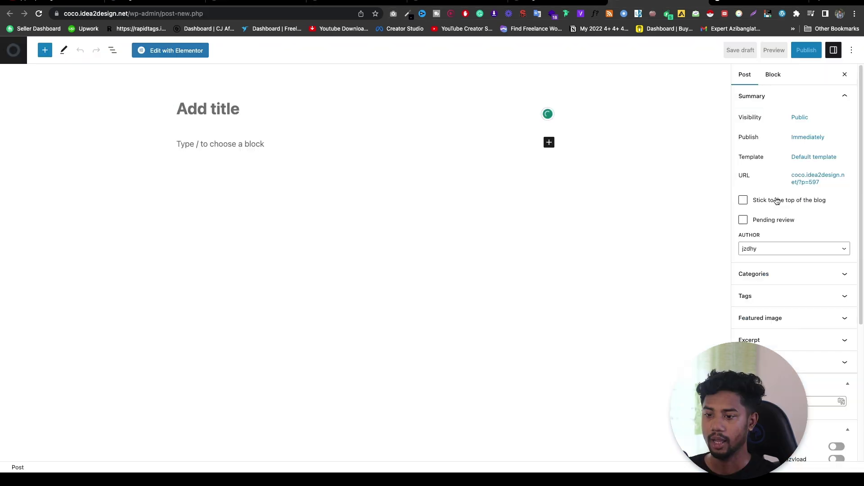
{"action": "left_click", "coordinate": [660, 5]}
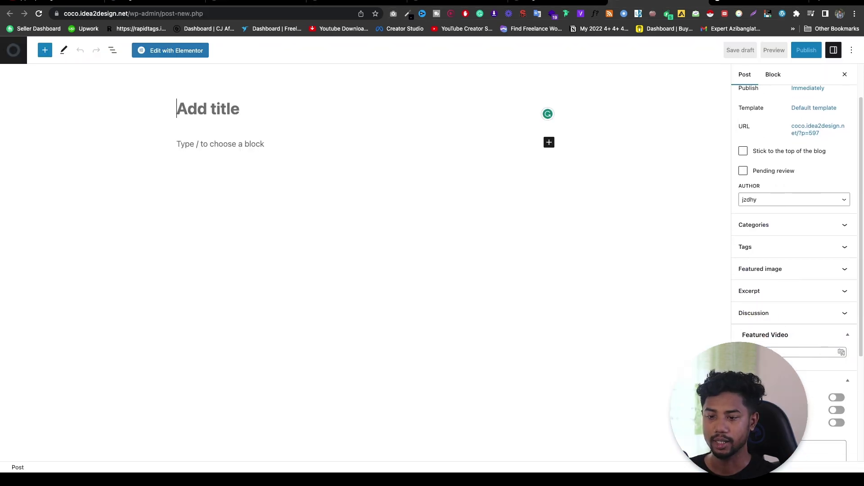
{"action": "scroll", "coordinate": [774, 181], "scroll_direction": "down", "scroll_amount": 3}
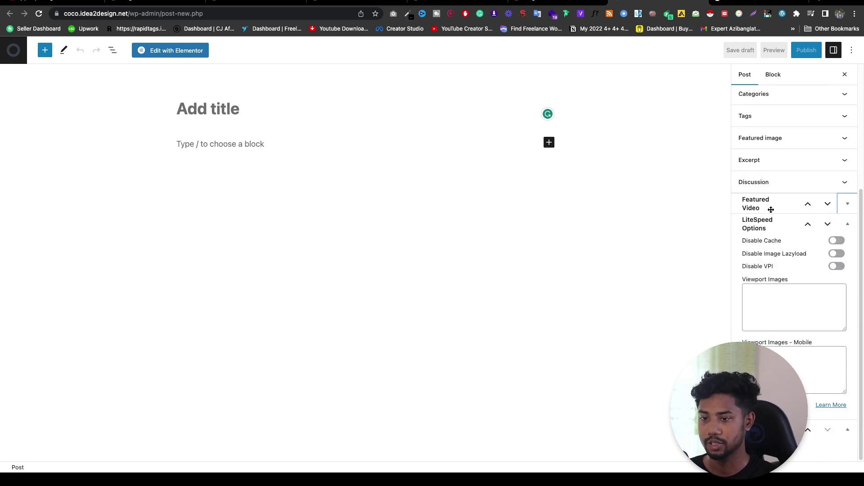
Expand the Featured Video panel and focus its empty Video URL field.
{"action": "left_click", "coordinate": [845, 208]}
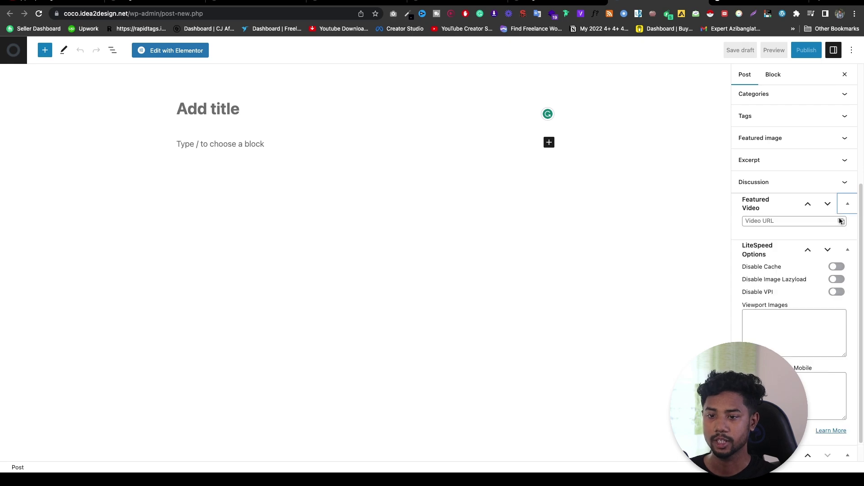
{"action": "left_click", "coordinate": [801, 221]}
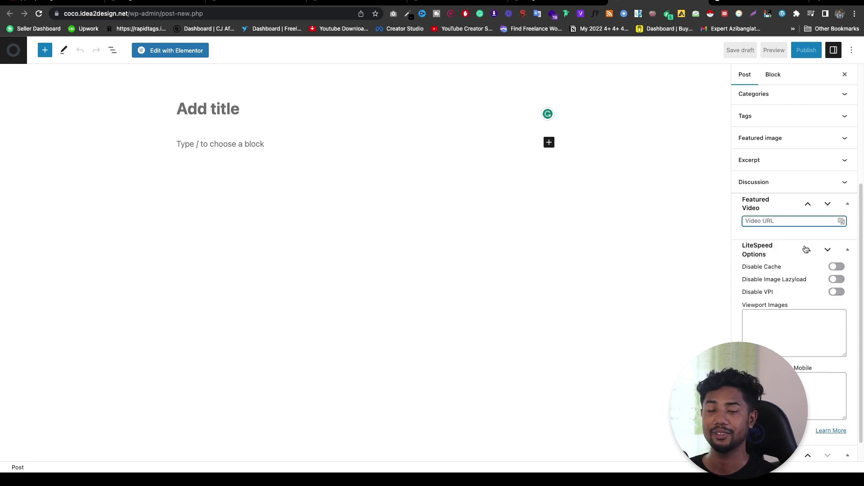
{"action": "scroll", "coordinate": [829, 268], "scroll_direction": "down", "scroll_amount": 1}
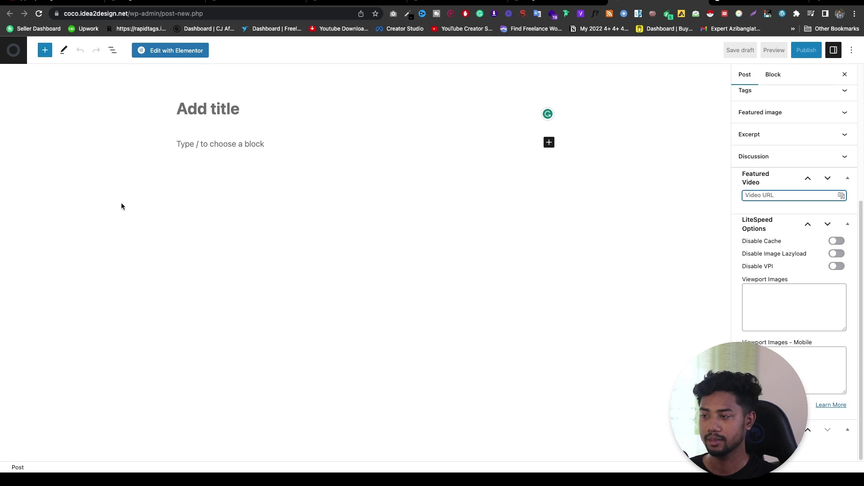
{"action": "left_click", "coordinate": [210, 114]}
{"action": "left_click", "coordinate": [211, 148]}
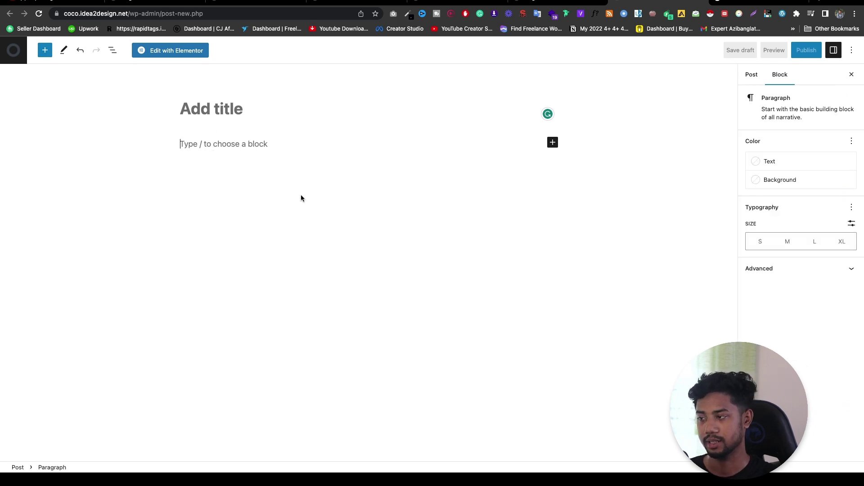
{"action": "left_click", "coordinate": [754, 76]}
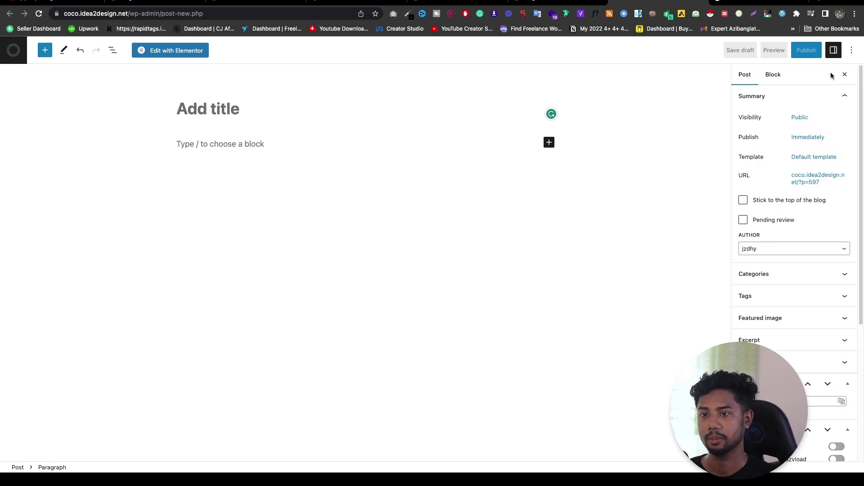